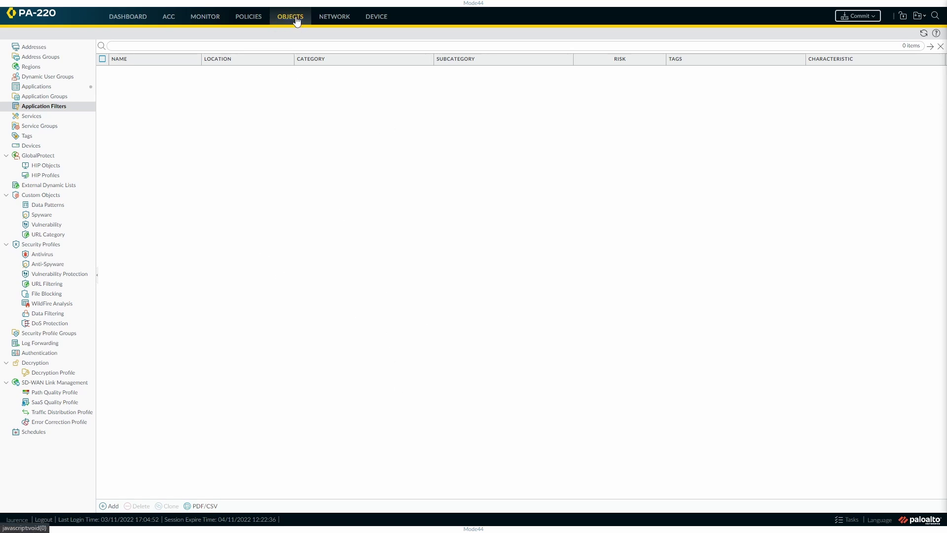
Add a new application filter and enter the name Test_Office.
click(110, 506)
click(372, 168)
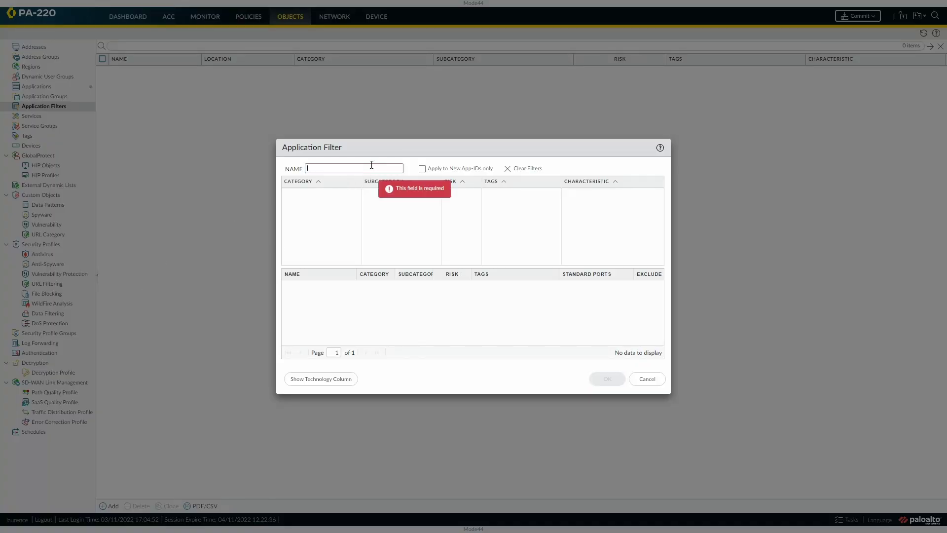
text(Test)
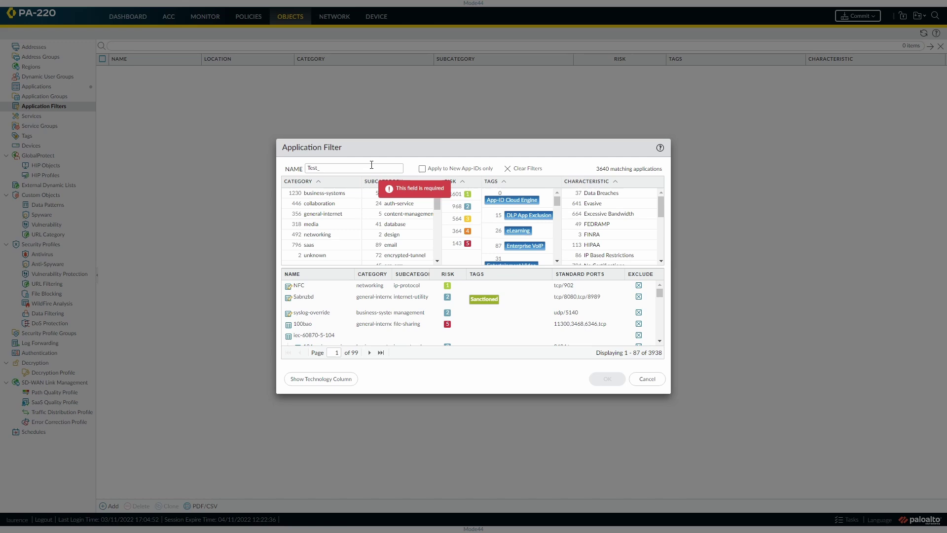
text(_Office)
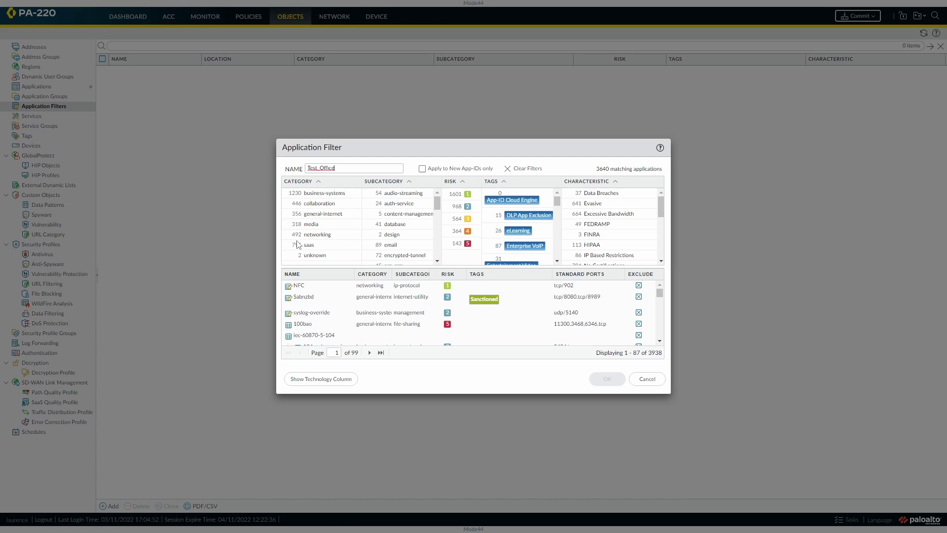
Select category saas with subcategories auth-service, content-management, database, email, file-sharing and instant-messaging.
click(320, 245)
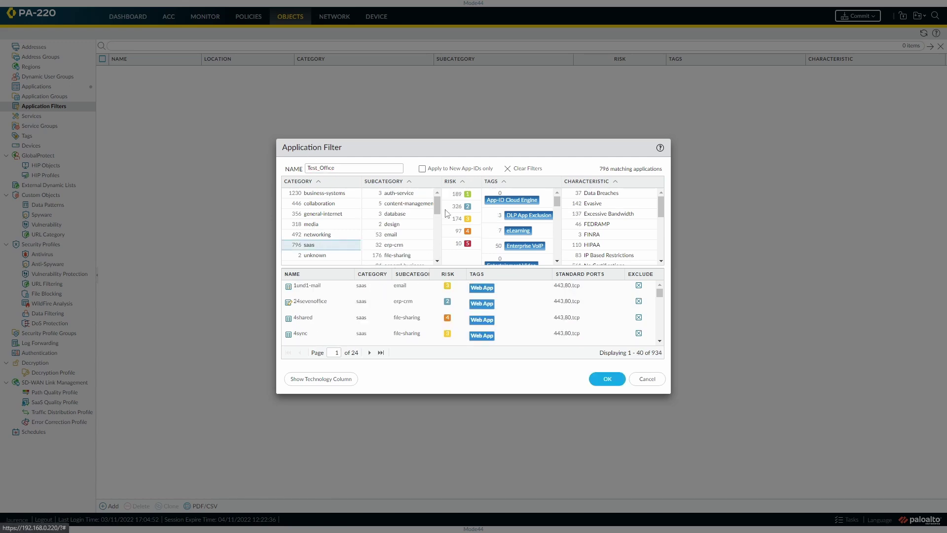
mouse_move(438, 209)
mouse_down()
mouse_move(435, 276)
mouse_move(437, 197)
mouse_up()
click(395, 194)
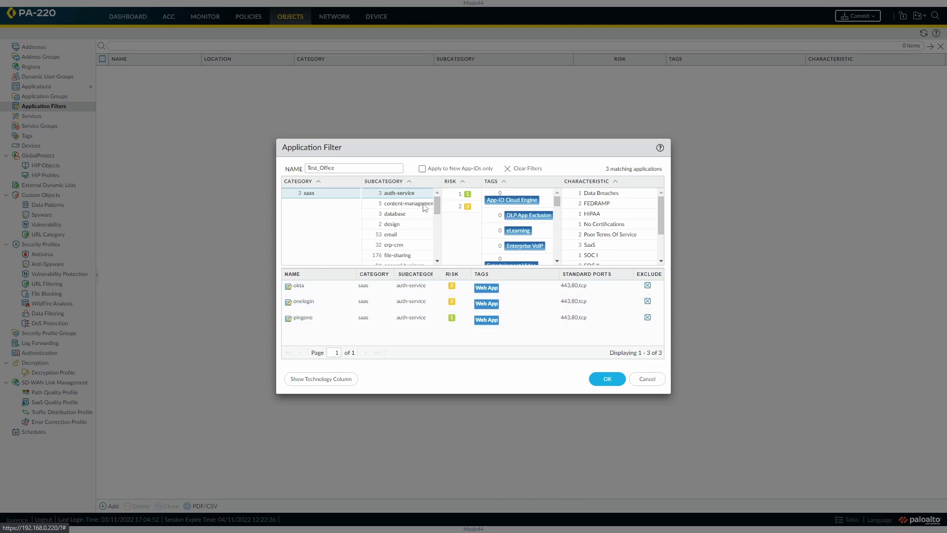
click(404, 203)
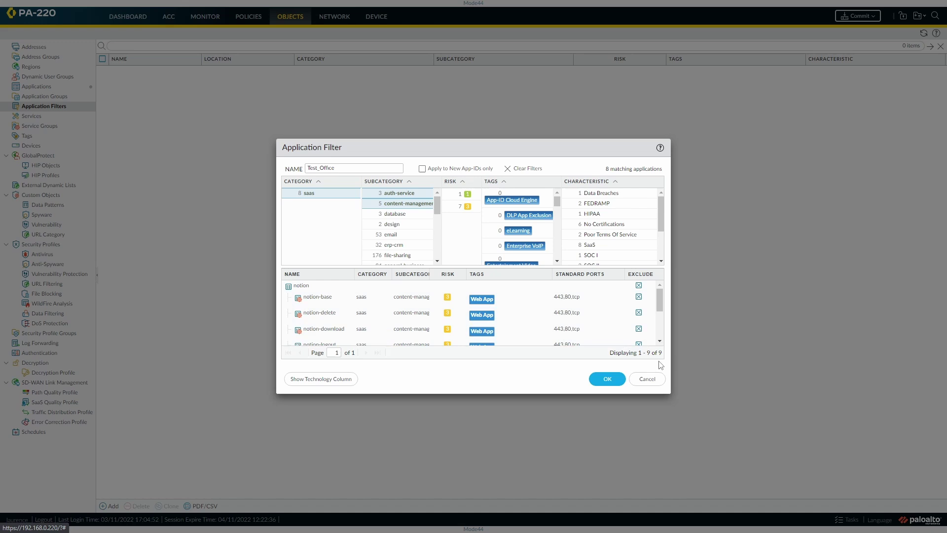
click(401, 215)
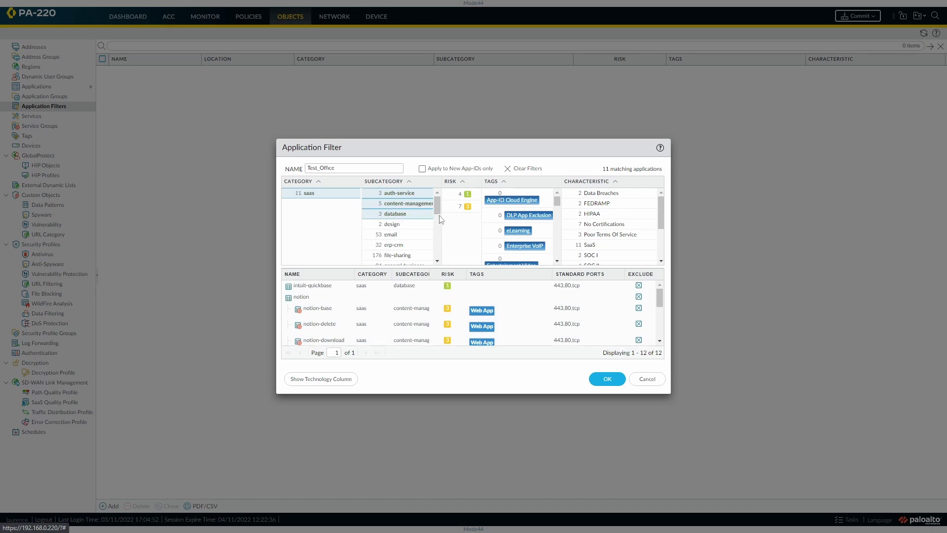
scroll(437, 215, down, 2)
click(402, 215)
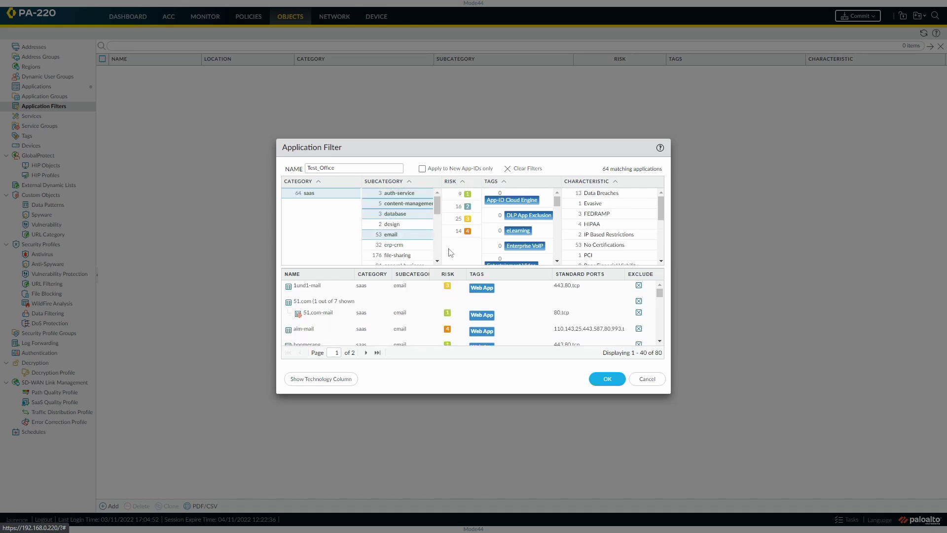
scroll(441, 225, down, 2)
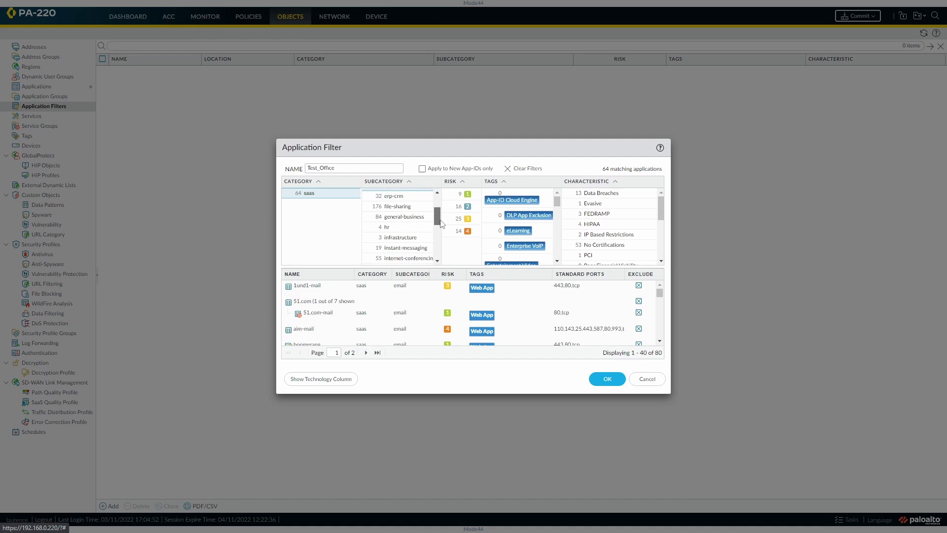
click(405, 207)
scroll(437, 217, down, 1)
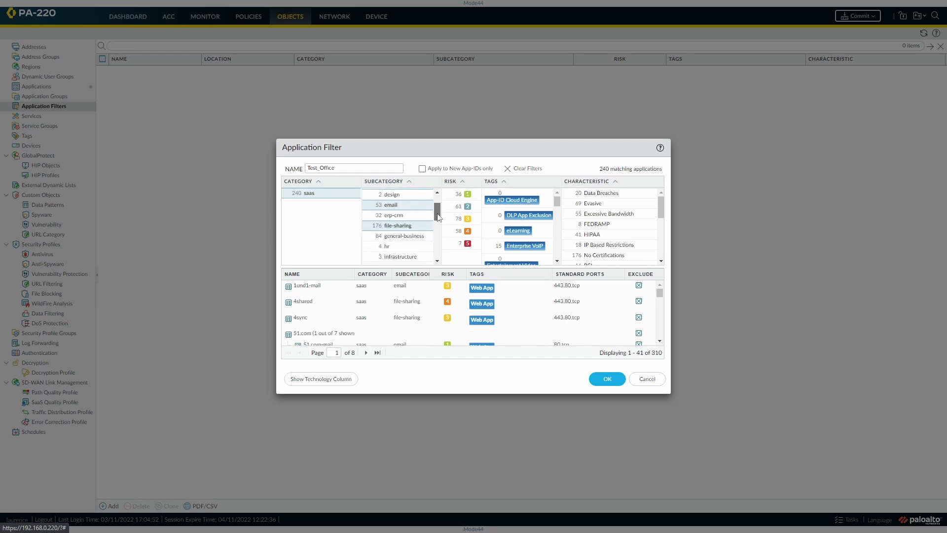
drag(438, 218, 438, 227)
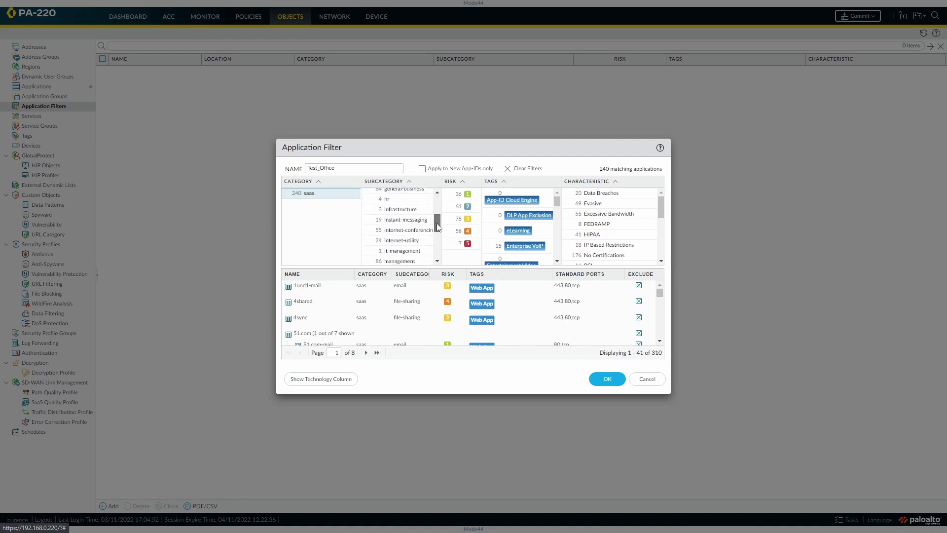
click(399, 220)
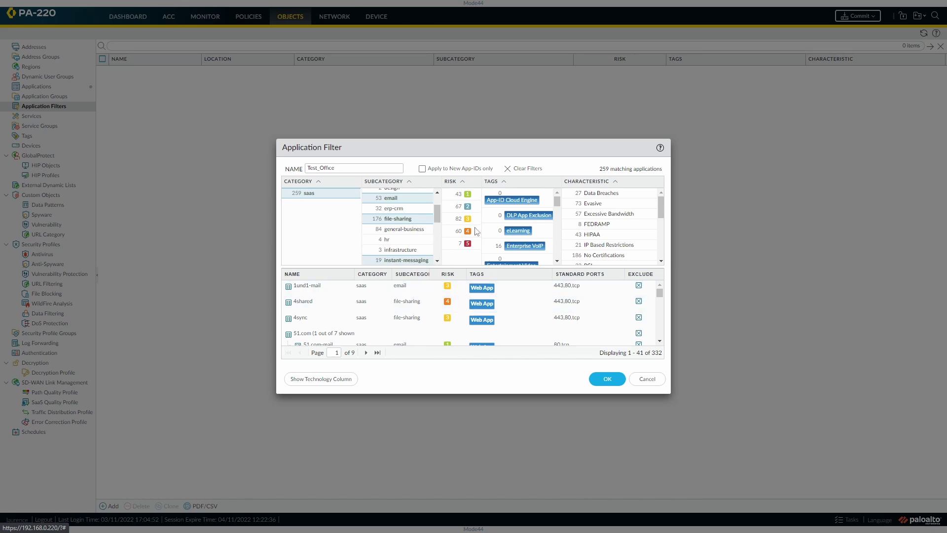
Select risk levels 1, 2 and 3 in the filter's Risk column.
click(455, 197)
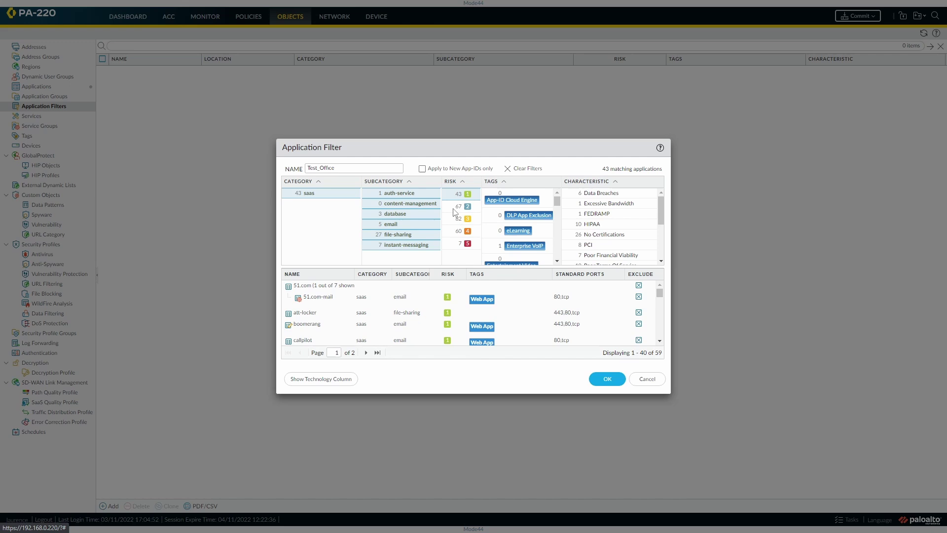
click(455, 209)
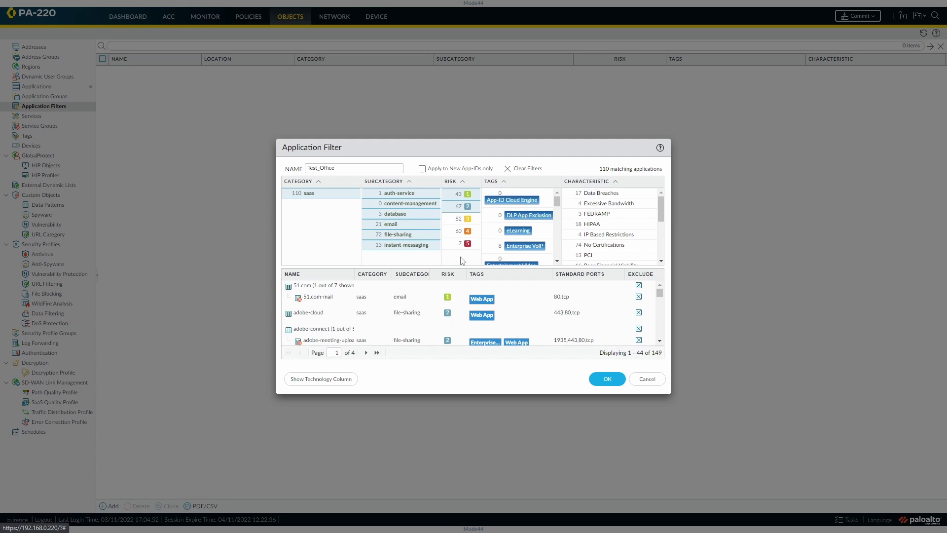
click(458, 222)
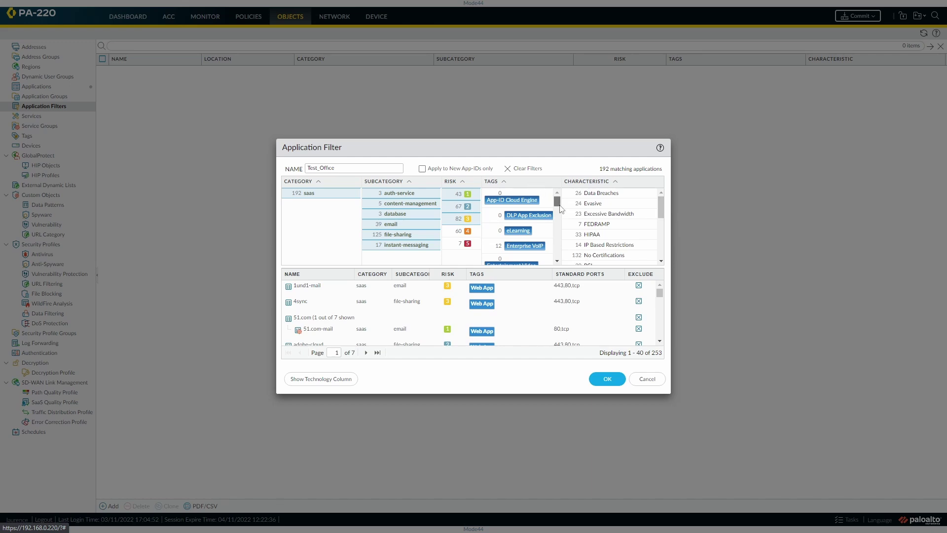
Try the Data Breaches and HIPAA characteristics, then clear both again.
mouse_move(560, 209)
mouse_down()
mouse_move(559, 264)
mouse_move(563, 203)
mouse_up()
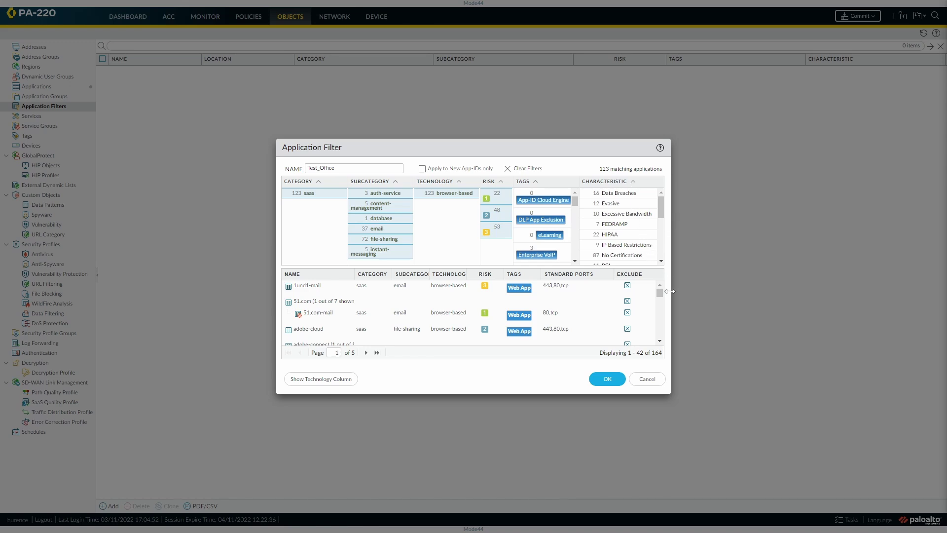
click(615, 196)
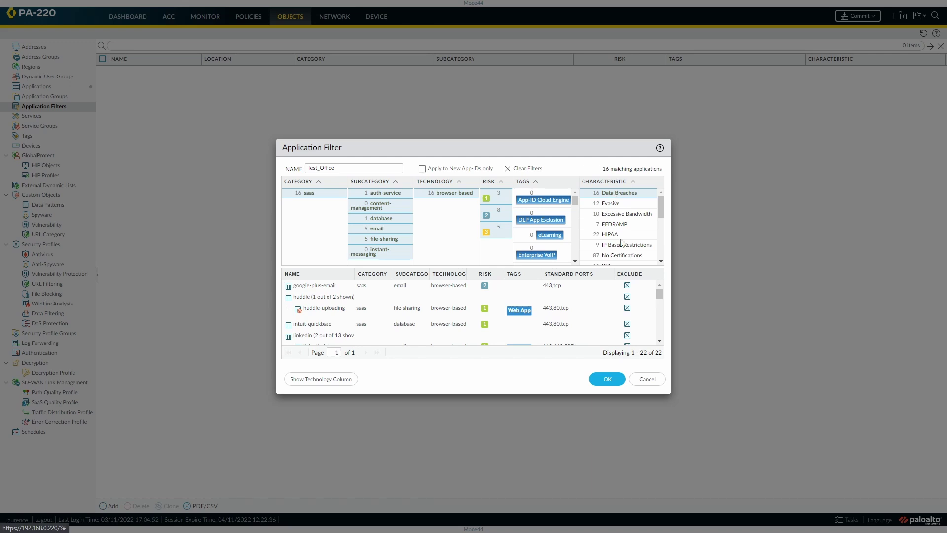
click(620, 198)
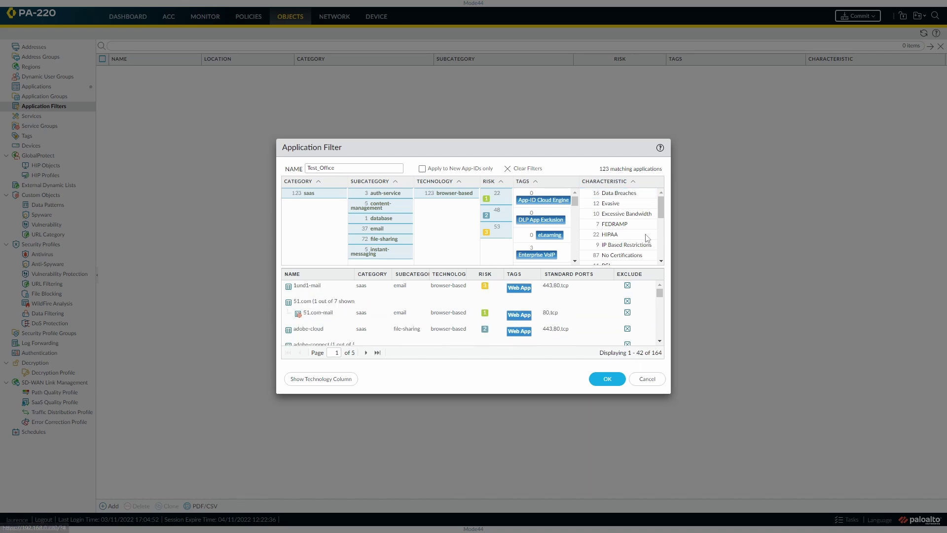
click(617, 236)
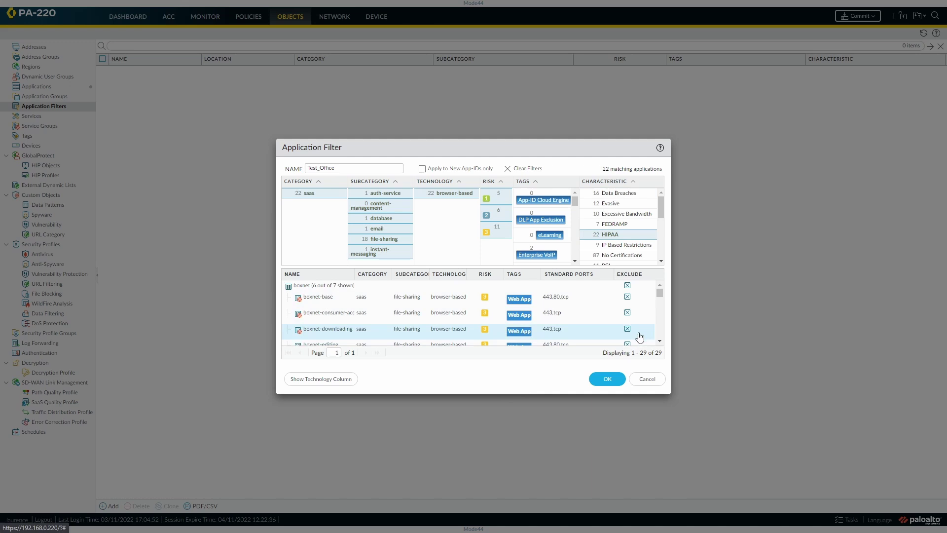
mouse_move(659, 295)
mouse_down()
mouse_move(659, 339)
mouse_move(660, 295)
mouse_up()
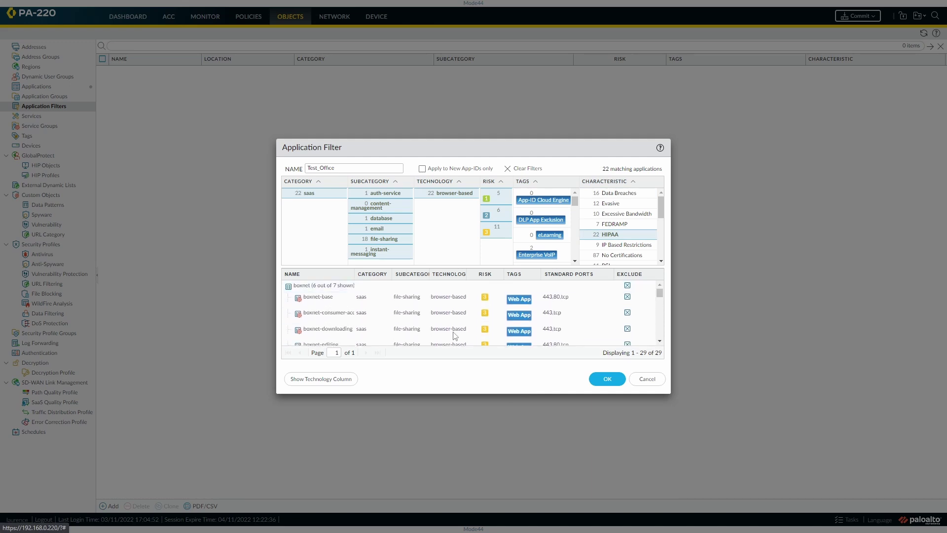
click(618, 236)
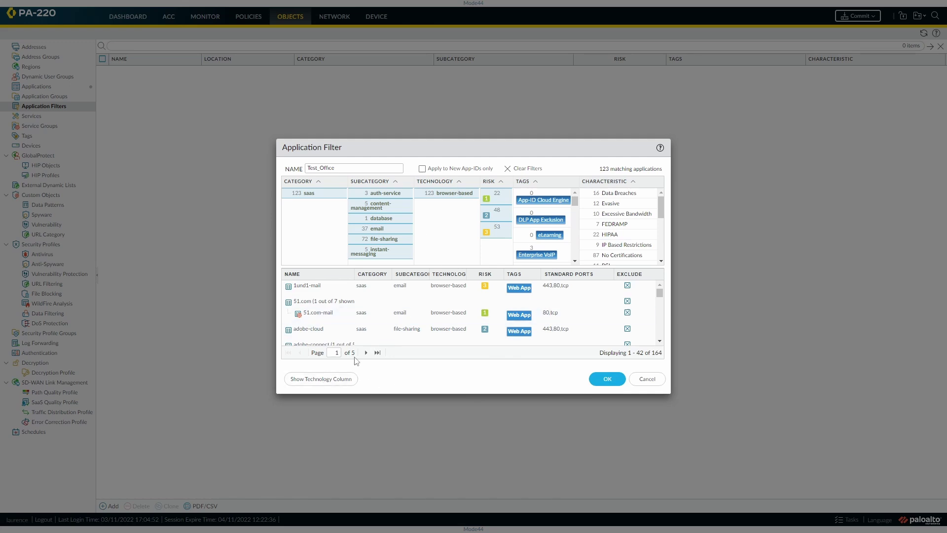
Set the filter's technology to both client-server and browser-based, giving 190 matches.
click(443, 197)
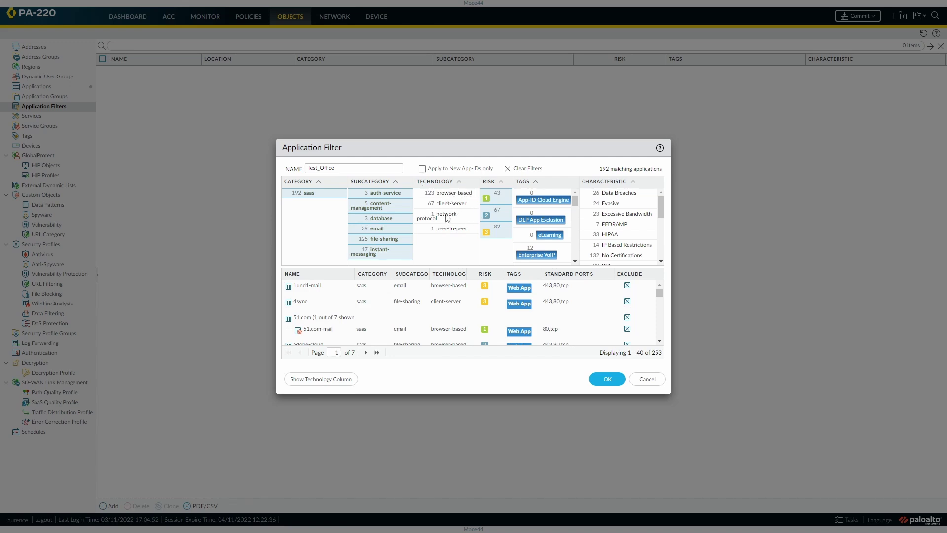
click(450, 205)
click(447, 195)
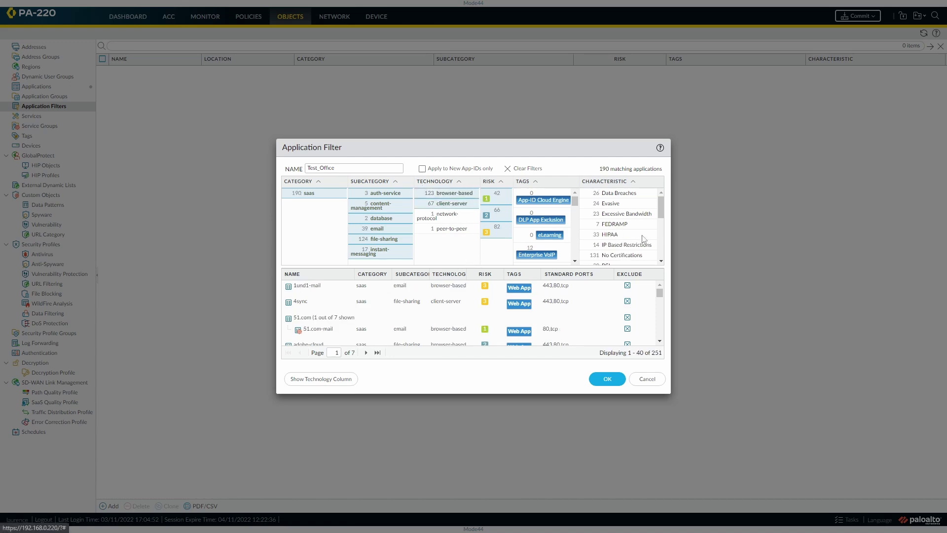
scroll(608, 334, down, 2)
scroll(513, 304, down, 1)
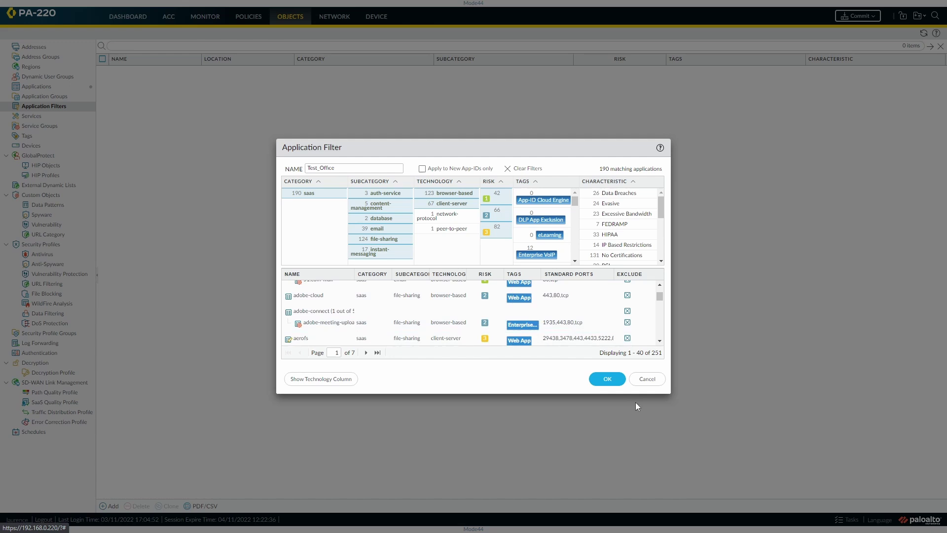
Enlarge the Application Filter dialog and save the Test_Office filter.
drag(669, 393, 763, 489)
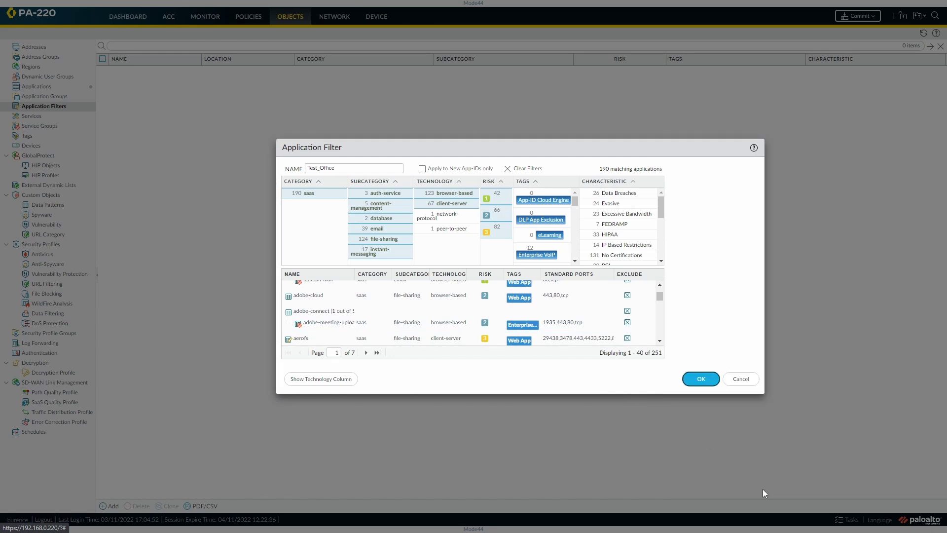
scroll(515, 324, down, 8)
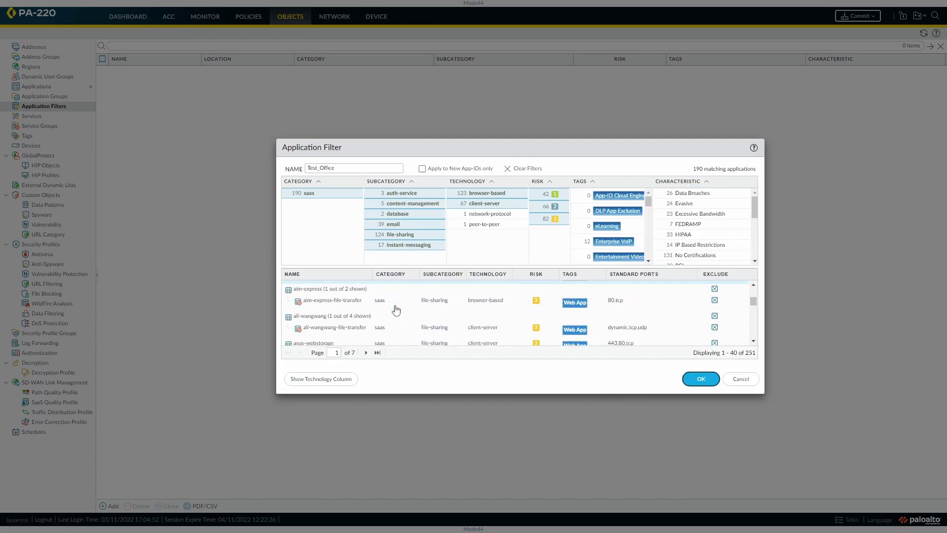
scroll(395, 312, up, 10)
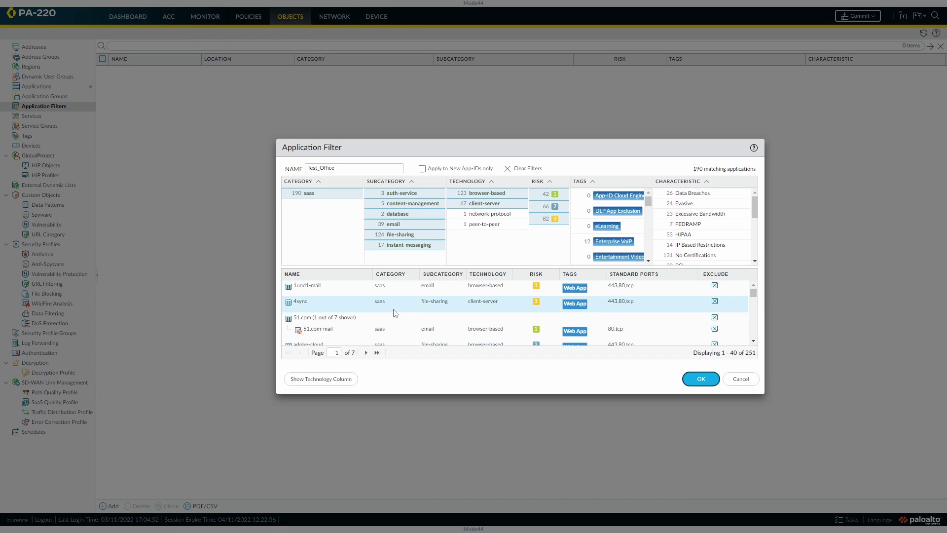
click(701, 384)
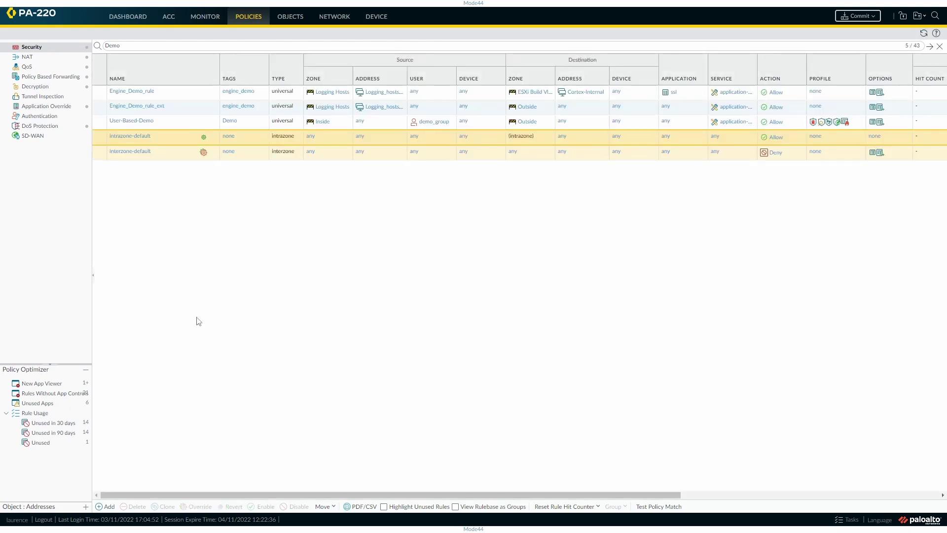
Open the User-Based-Demo security rule at its Application settings.
click(131, 121)
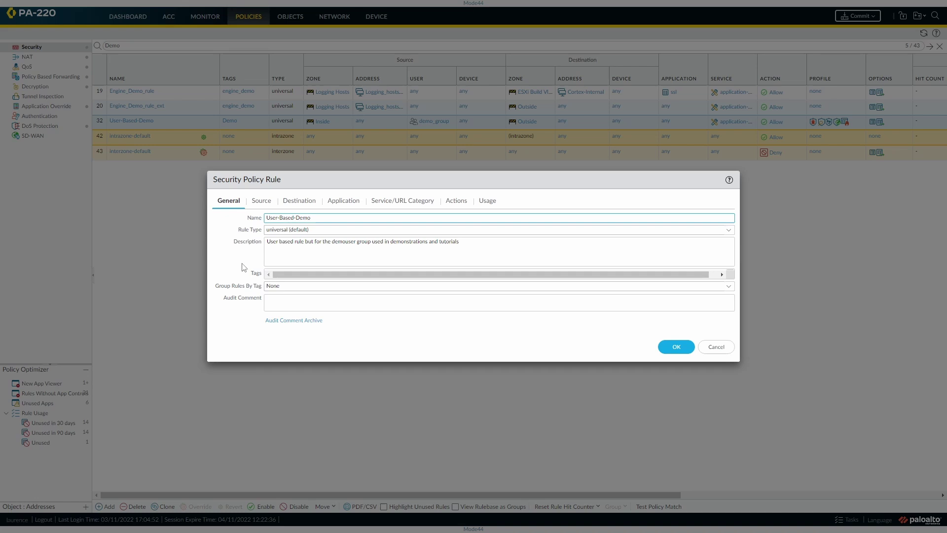
click(342, 201)
Add the Test_Office application filter to the rule's applications and save the rule.
click(229, 326)
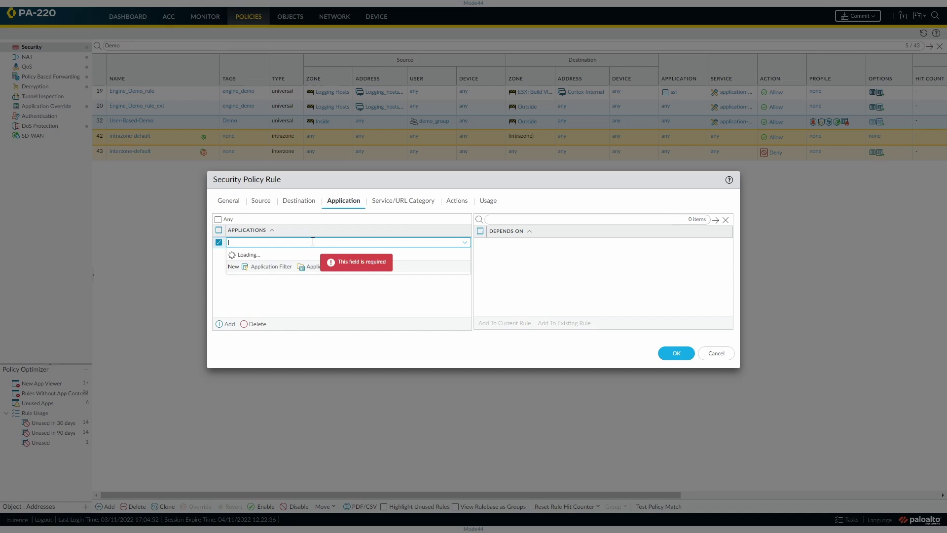
key(BackSpace)
key(BackSpace)
key(BackSpace)
text(o)
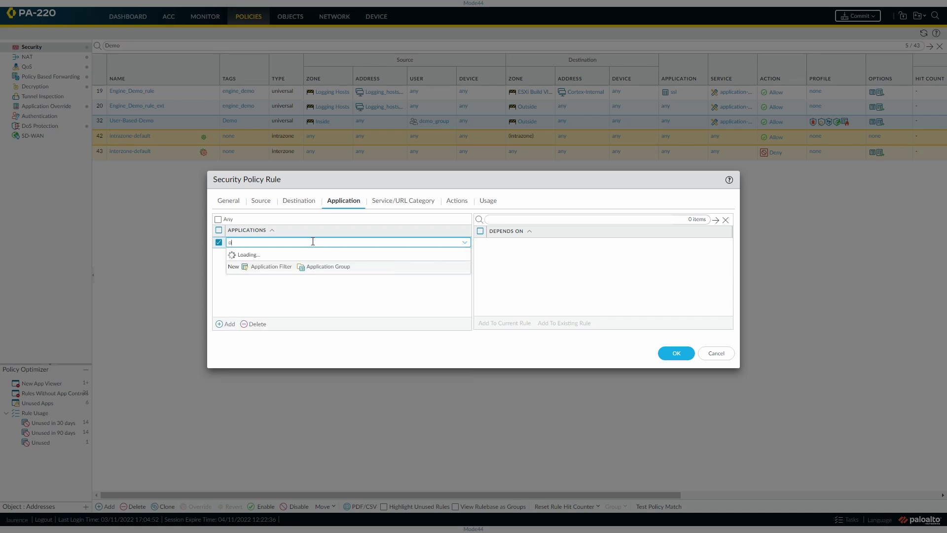
text(ffice)
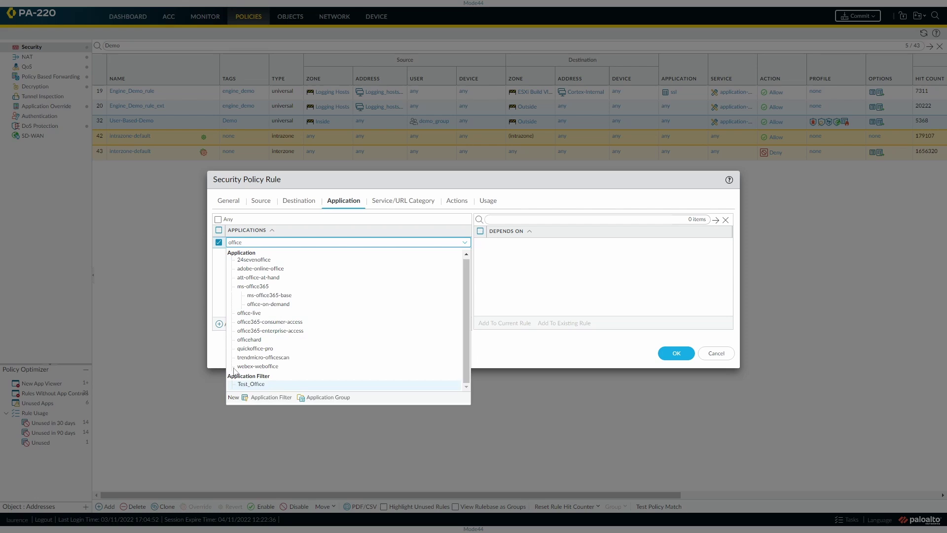
click(250, 385)
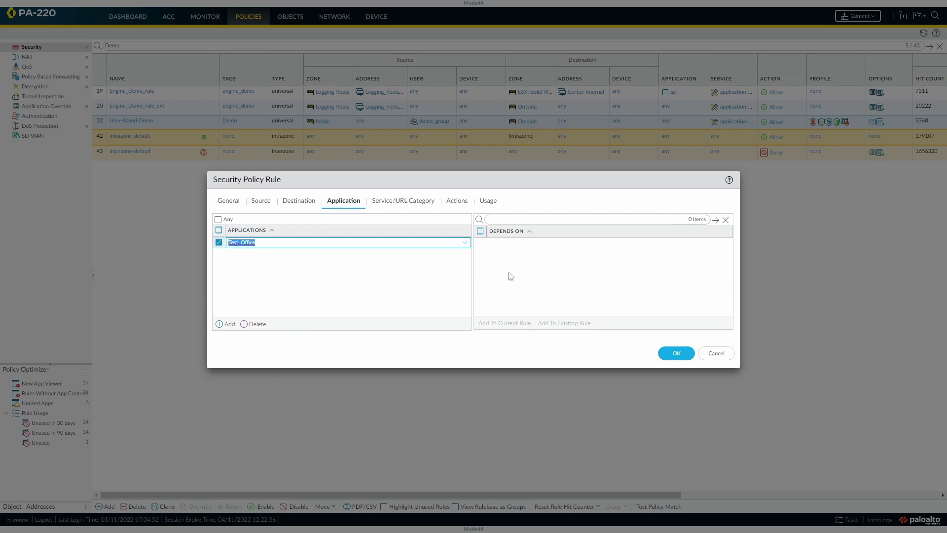
click(419, 284)
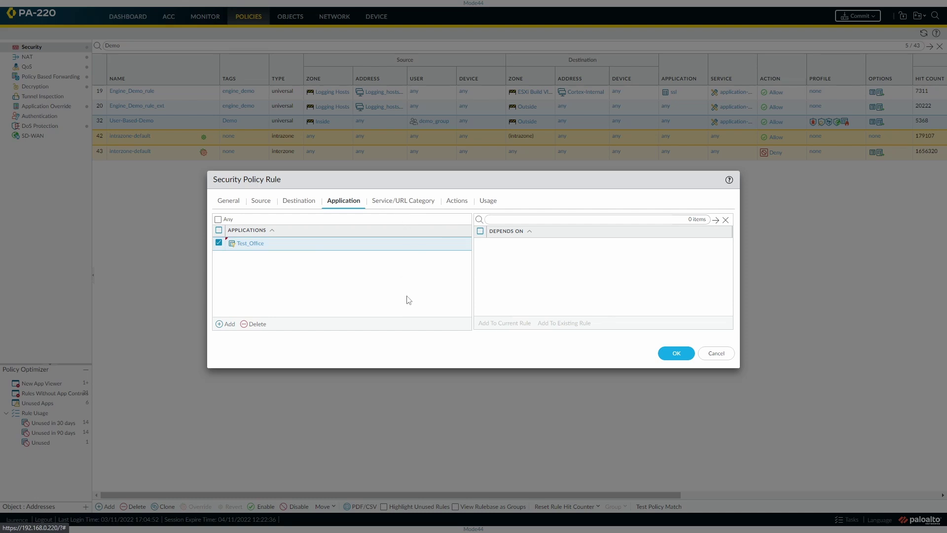
click(695, 355)
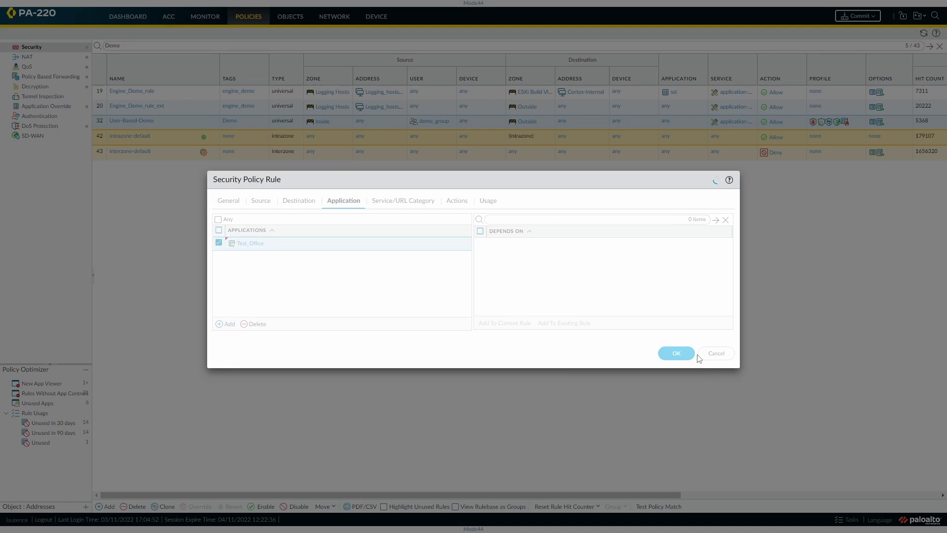